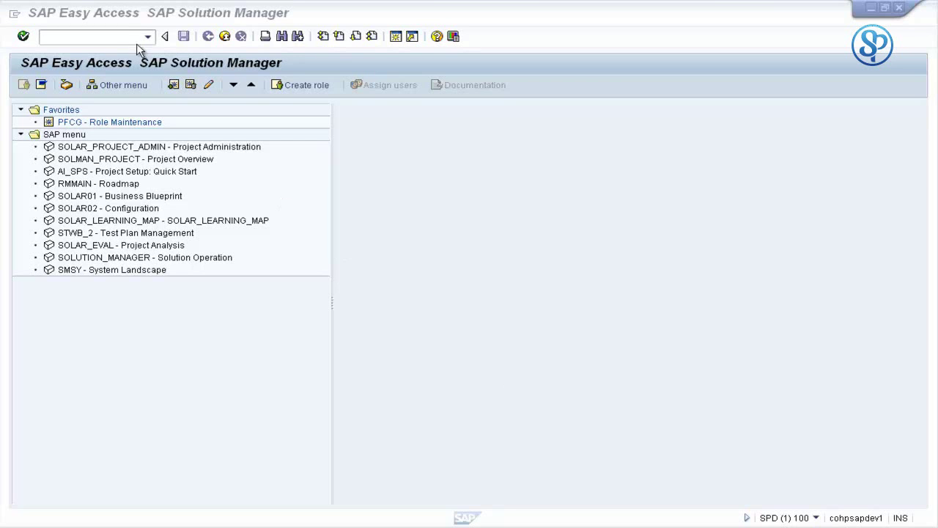
Open LDAPMAP in change mode and show the Mapping entries for server HDS_LDAP.
left_click(128, 36)
type("lda")
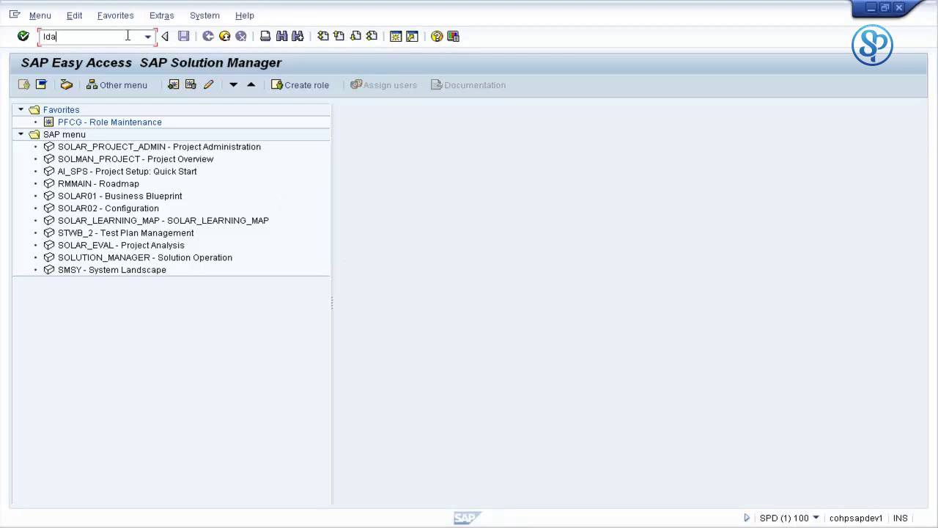
type("pmap")
key("Return")
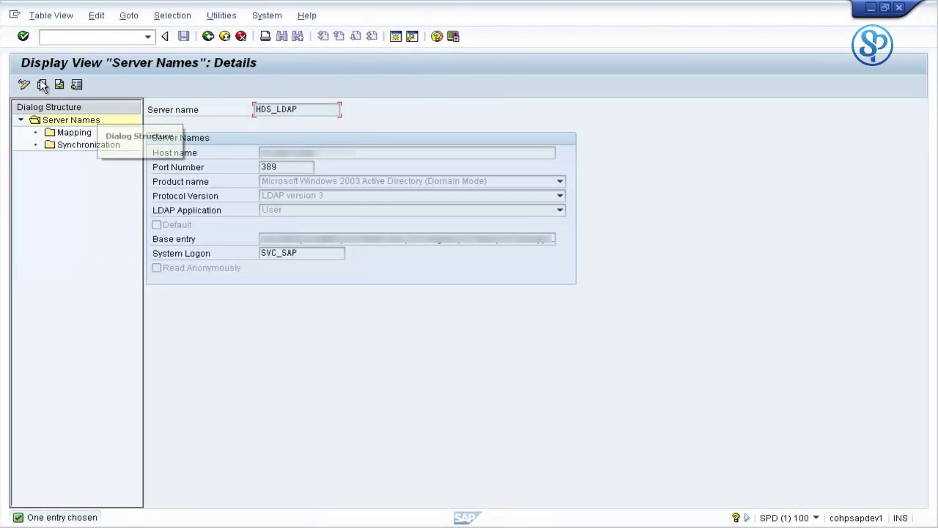
left_click(23, 85)
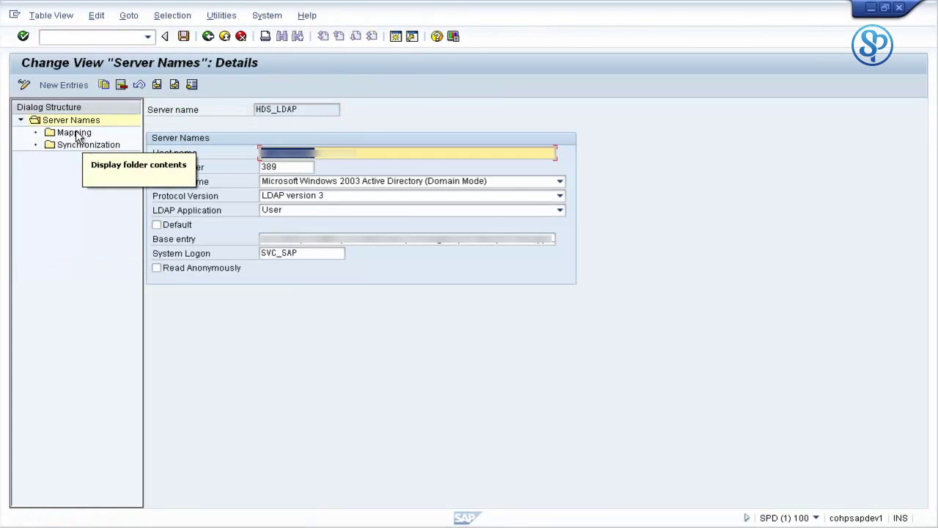
double_click(76, 134)
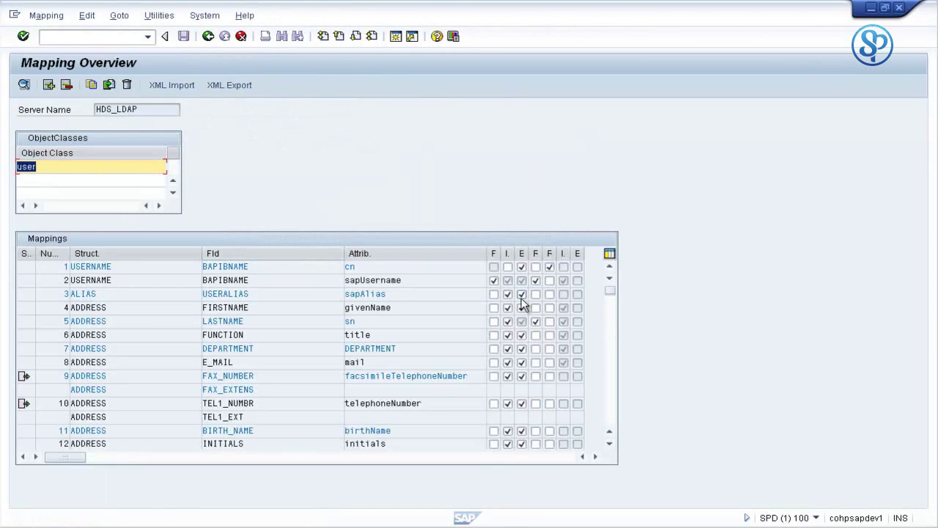
left_click(420, 284)
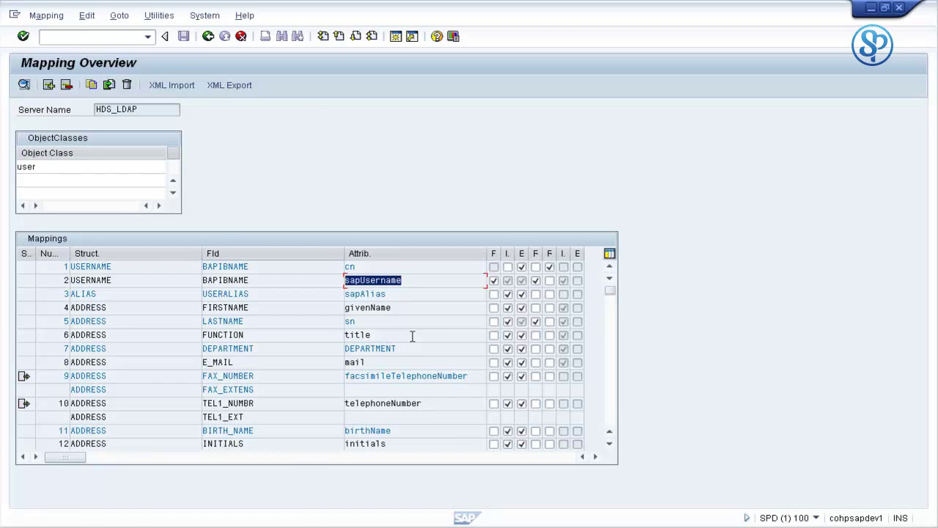
left_click_drag(407, 280, 322, 293)
left_click(609, 417)
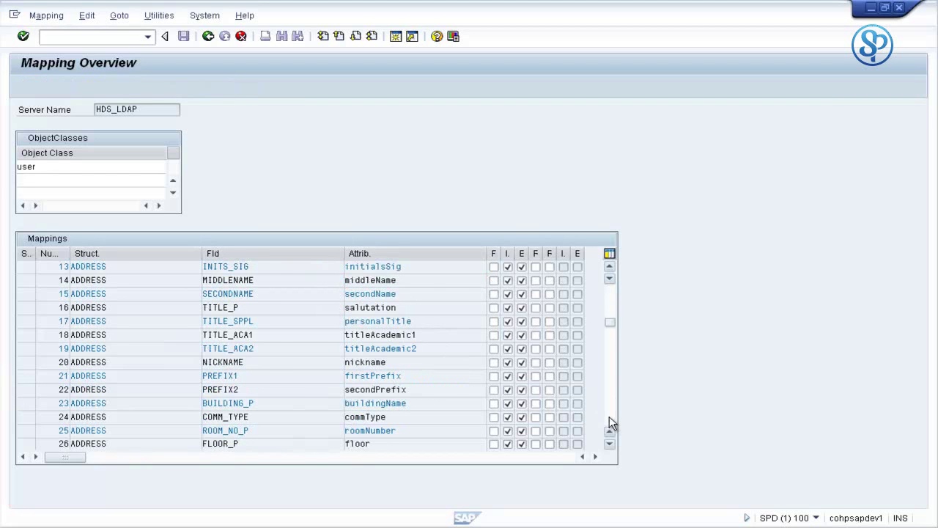
double_click(609, 418)
left_click(610, 421)
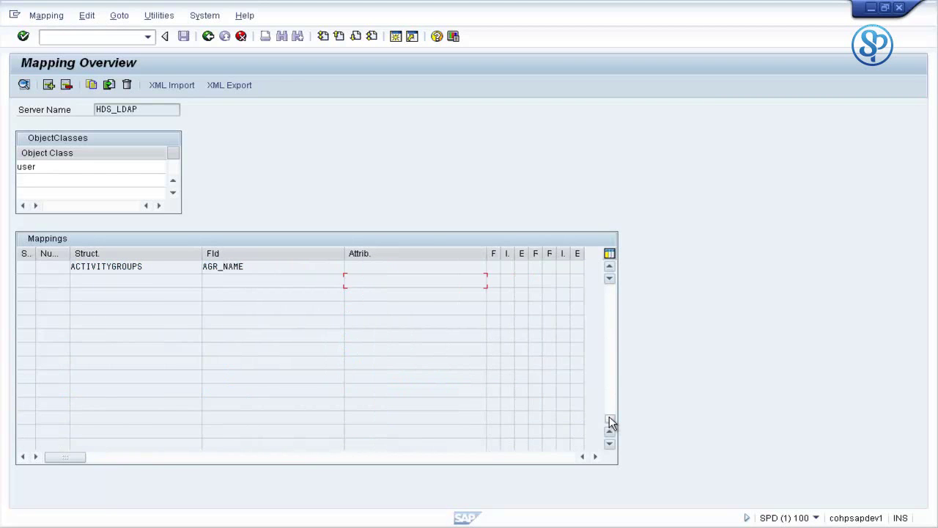
left_click(610, 269)
left_click(610, 269)
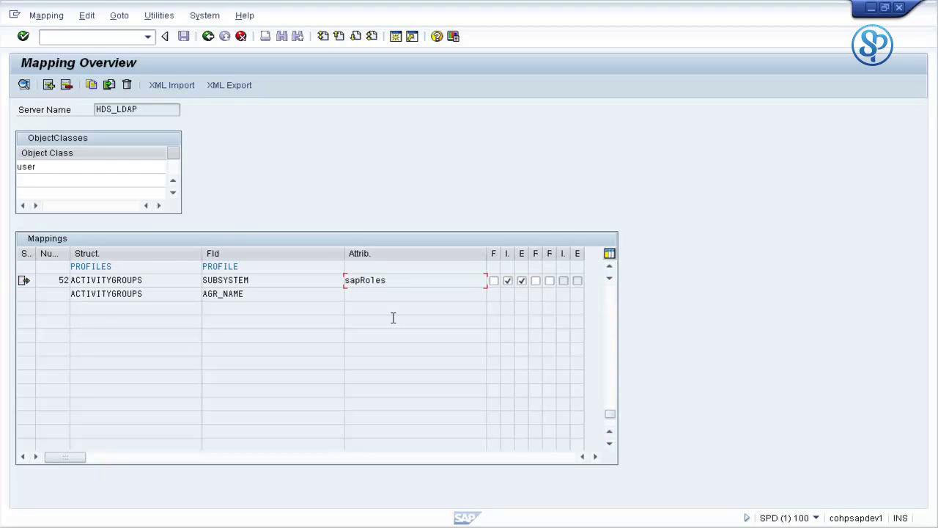
left_click(292, 307)
left_click(612, 291)
left_click(612, 291)
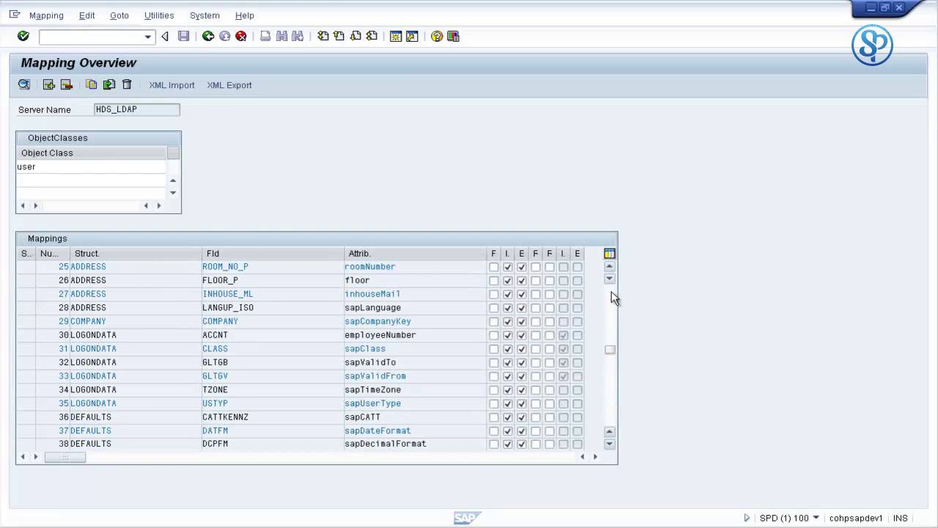
left_click(611, 291)
left_click(611, 291)
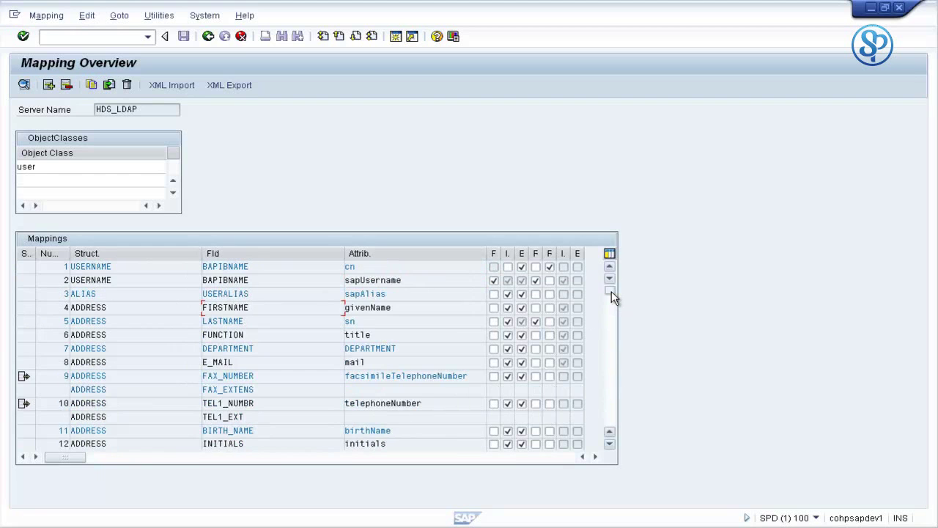
double_click(412, 282)
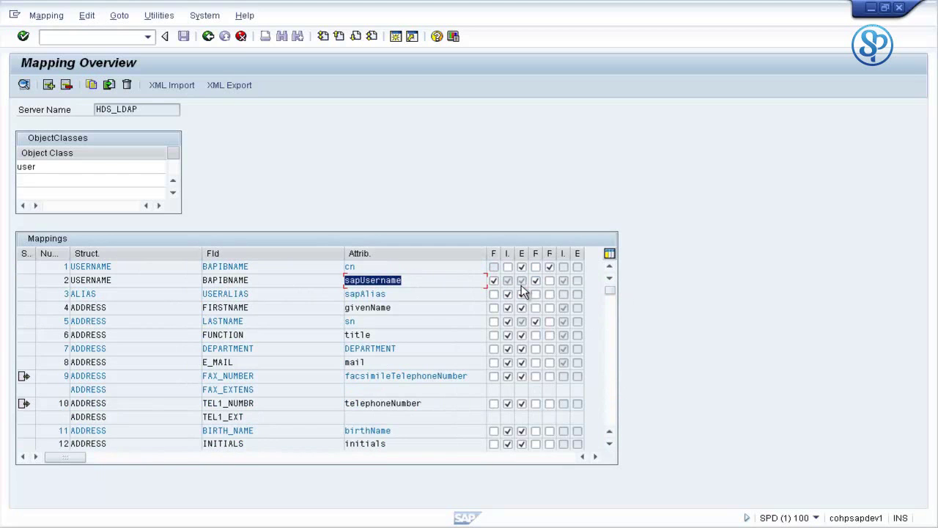
left_click(455, 281)
left_click_drag(455, 281, 321, 285)
left_click(413, 278)
left_click_drag(413, 279, 325, 276)
left_click(416, 280)
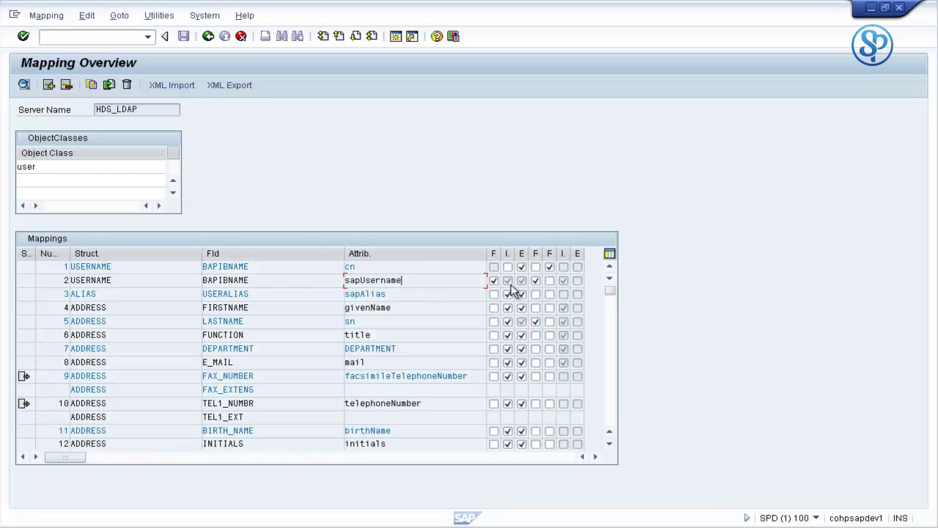
left_click_drag(461, 281, 315, 279)
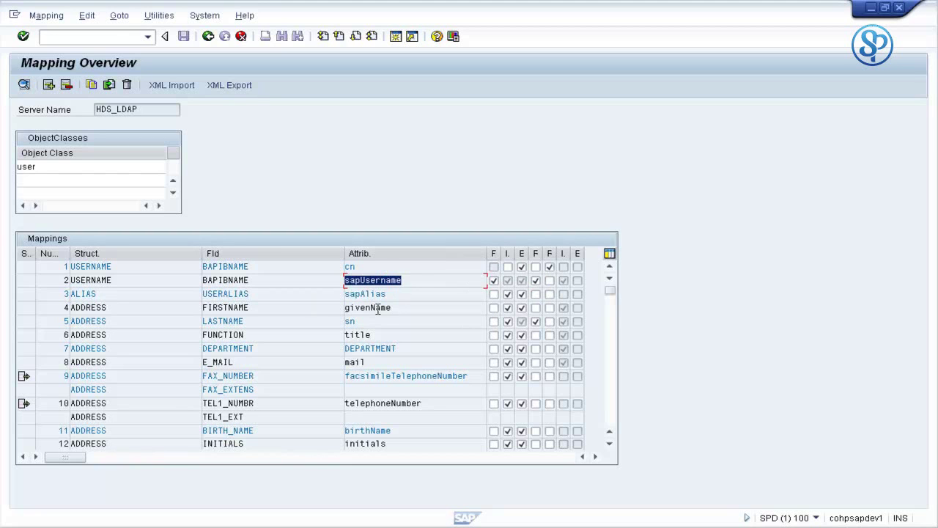
left_click(410, 280)
key("shift+Home")
left_click(405, 282)
left_click_drag(405, 281, 326, 281)
left_click(536, 280)
left_click(535, 280)
left_click(208, 37)
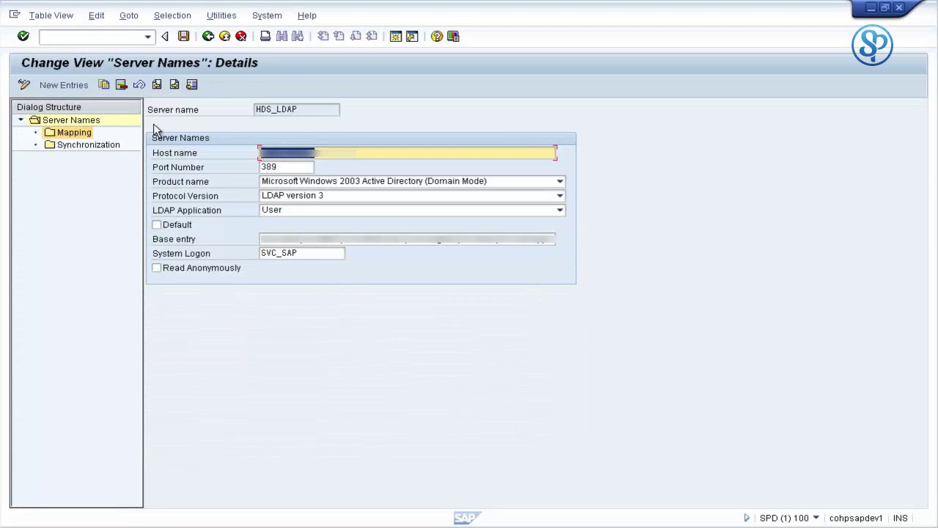
Reopen the HDS_LDAP Mapping overview, highlight the sapUsername attribute, then return to server details.
double_click(73, 133)
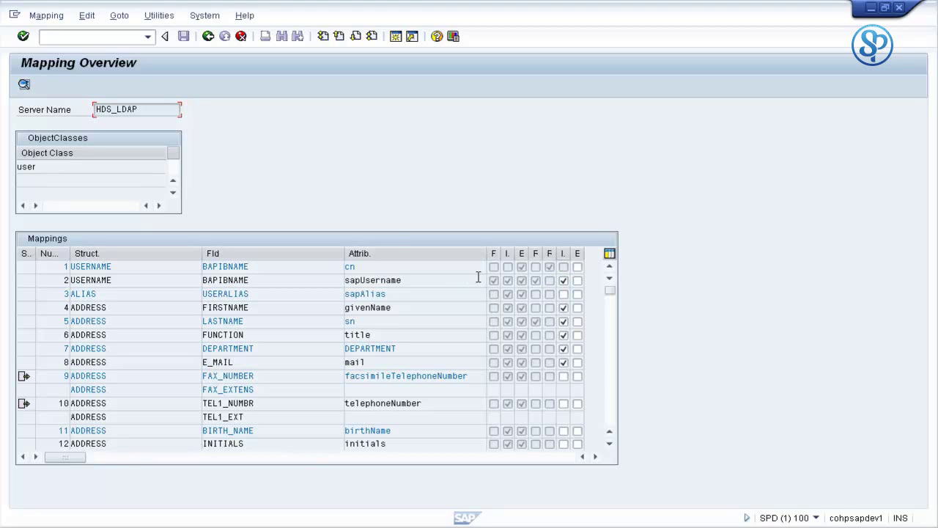
left_click_drag(456, 278, 283, 266)
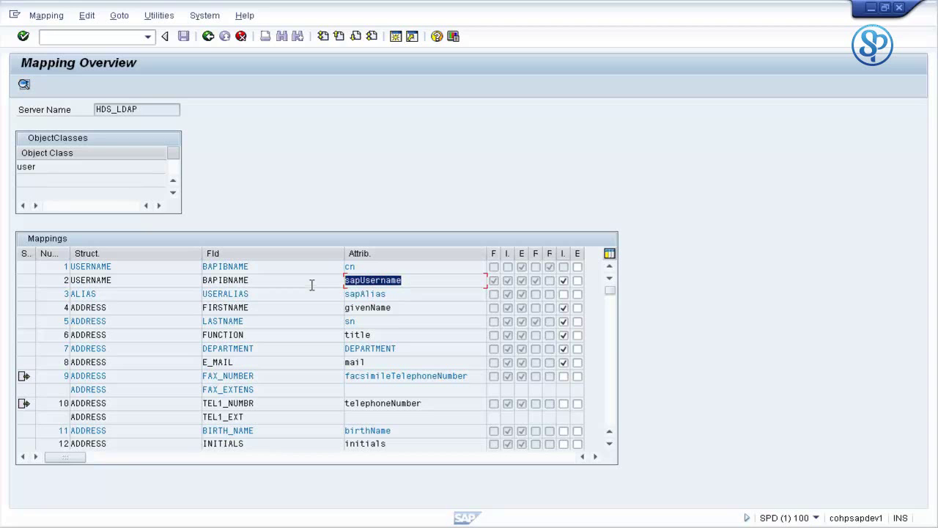
left_click_drag(404, 283, 313, 282)
left_click_drag(469, 285, 320, 282)
left_click(208, 35)
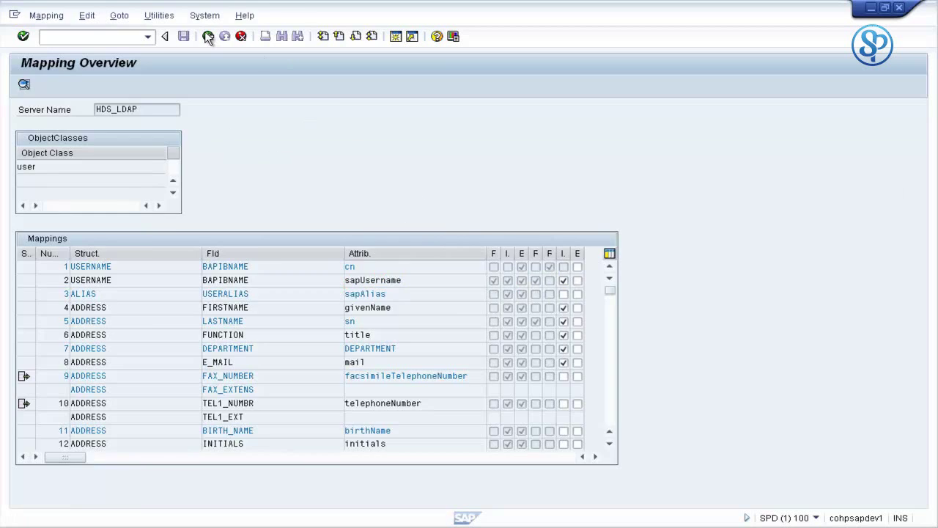
Reopen HDS_LDAP mappings, highlight sapUsername in row 2, then back out to Server Names.
double_click(84, 133)
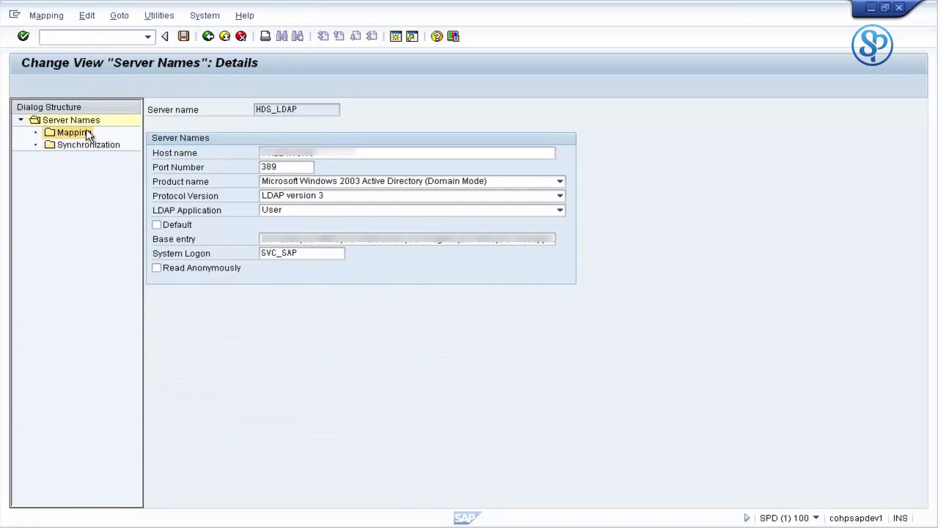
left_click(458, 283)
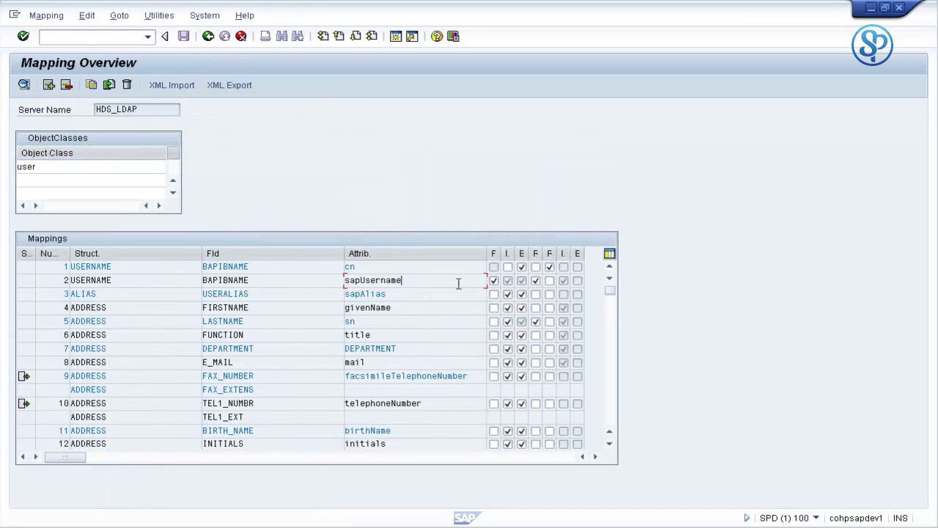
left_click_drag(458, 283, 300, 270)
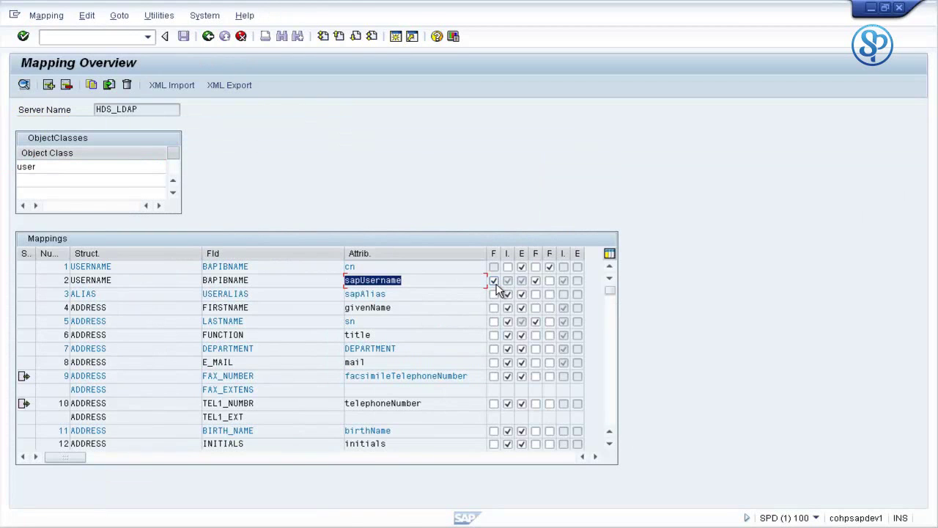
left_click(209, 36)
left_click(208, 37)
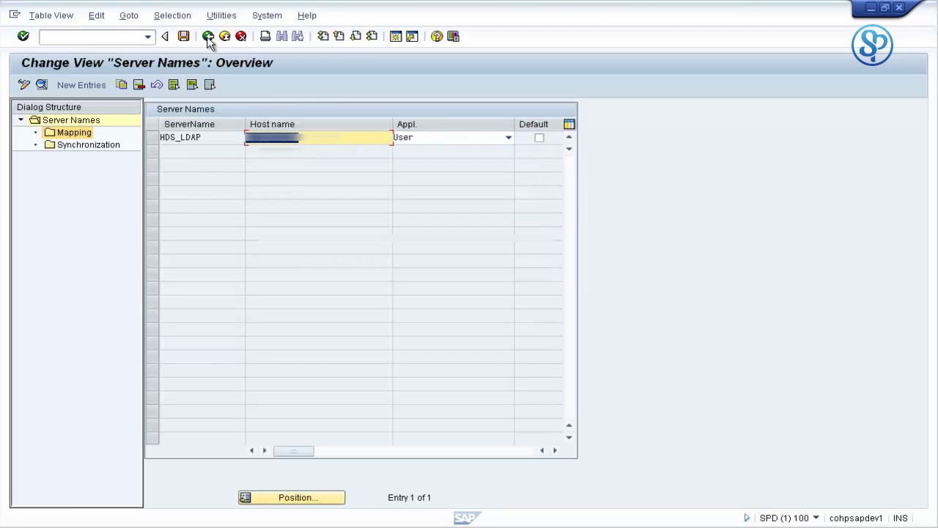
From SAP Easy Access, start SE38 and run report RSLDAPSYNC_USER chosen from program history.
left_click(208, 37)
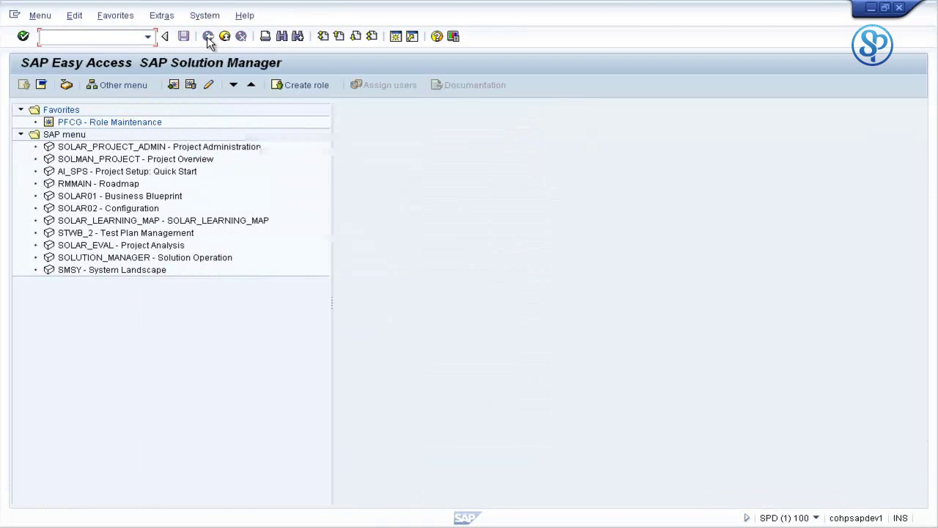
type("se38")
key("Return")
key("Delete")
key("Down")
key("Down")
key("Return")
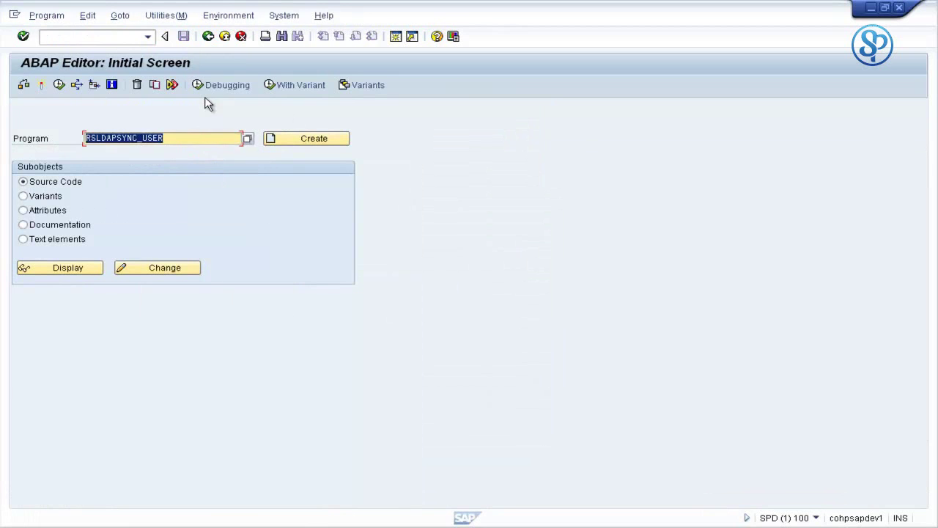
key("Return")
key("F8")
Set the LDAP server to HDS_LDAP and the connector to LDAP_DEVDC03.
left_click(233, 124)
key("Down")
key("Down")
key("Return")
key("Tab")
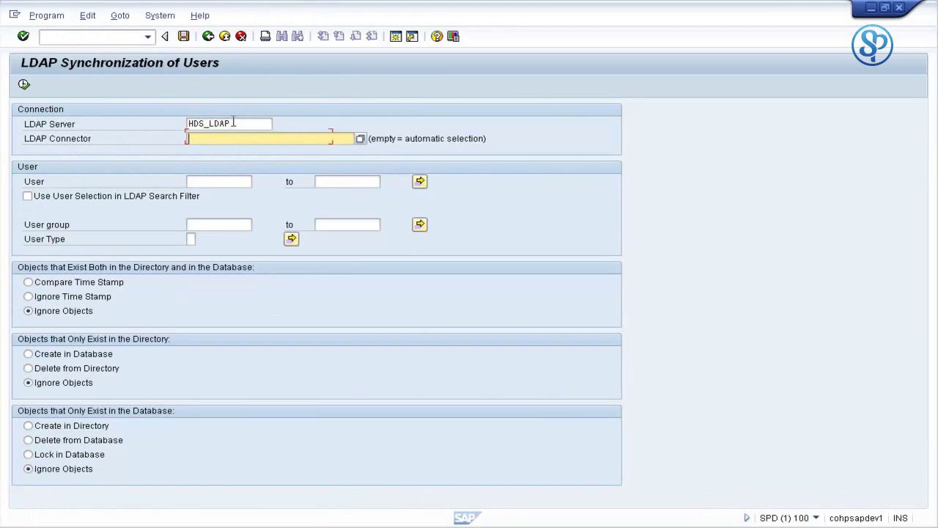
key("Down")
key("Down")
key("Return")
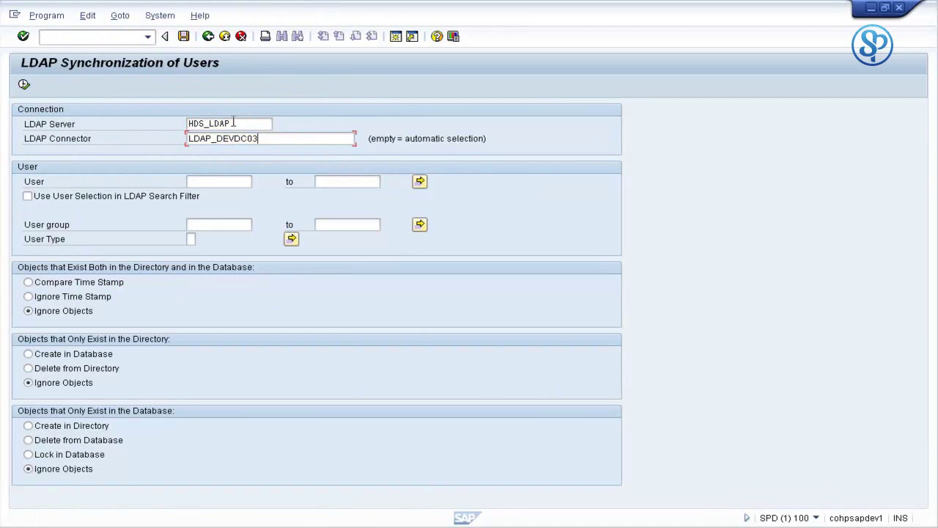
Enable user selection in the LDAP search filter, choose Compare Time Stamp and Create in Database, then execute.
left_click(197, 183)
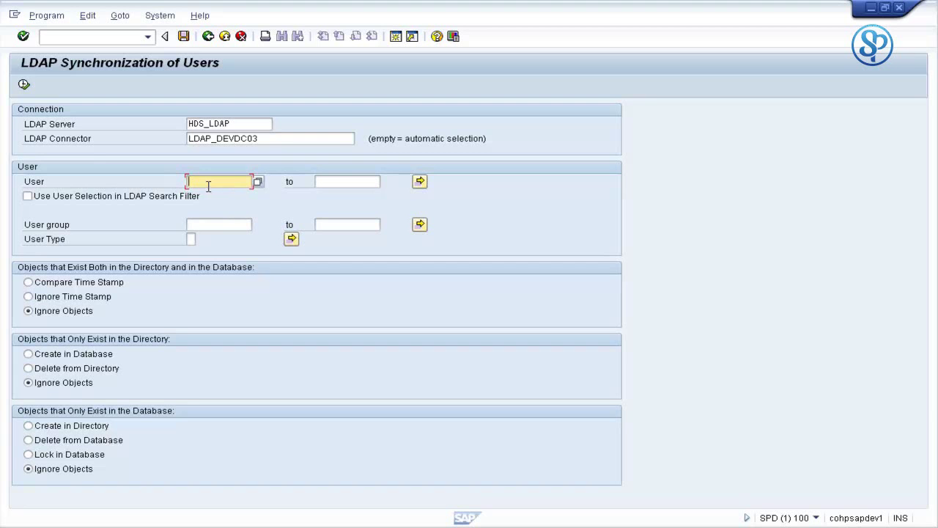
left_click(163, 198)
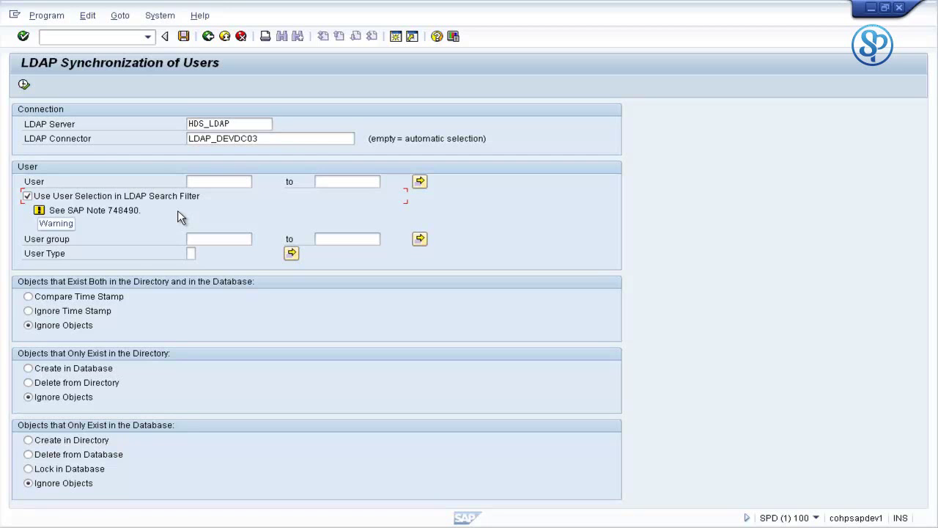
left_click(95, 299)
left_click(83, 371)
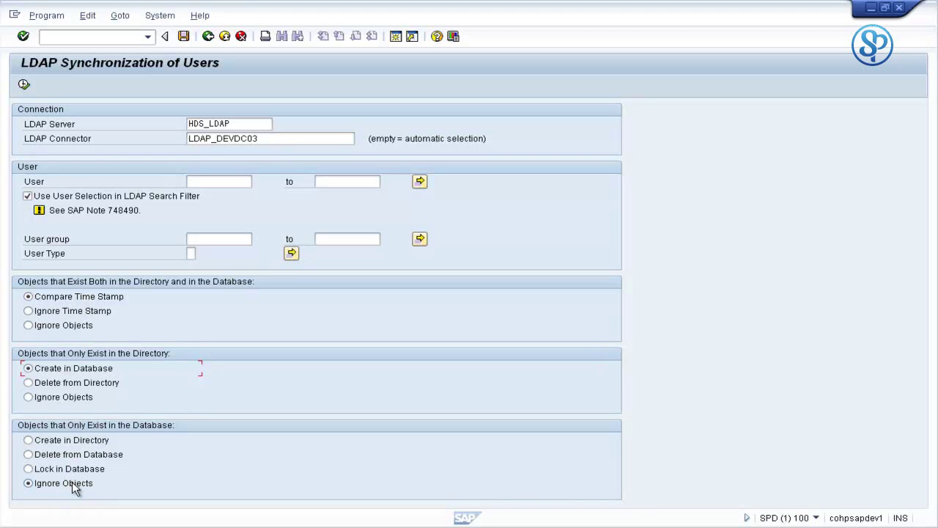
left_click(24, 85)
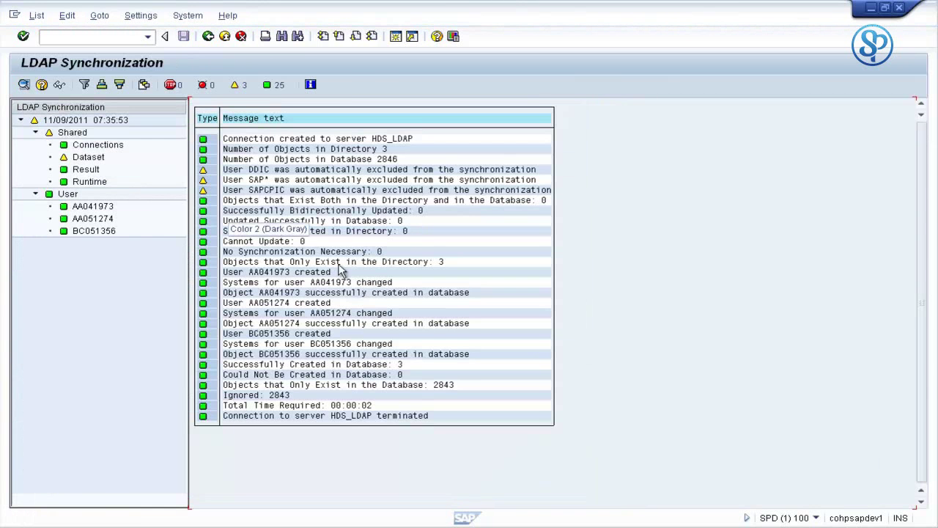
Check the log's last created user and the count of 3 Successfully Created in Database, then go back.
left_click(101, 231)
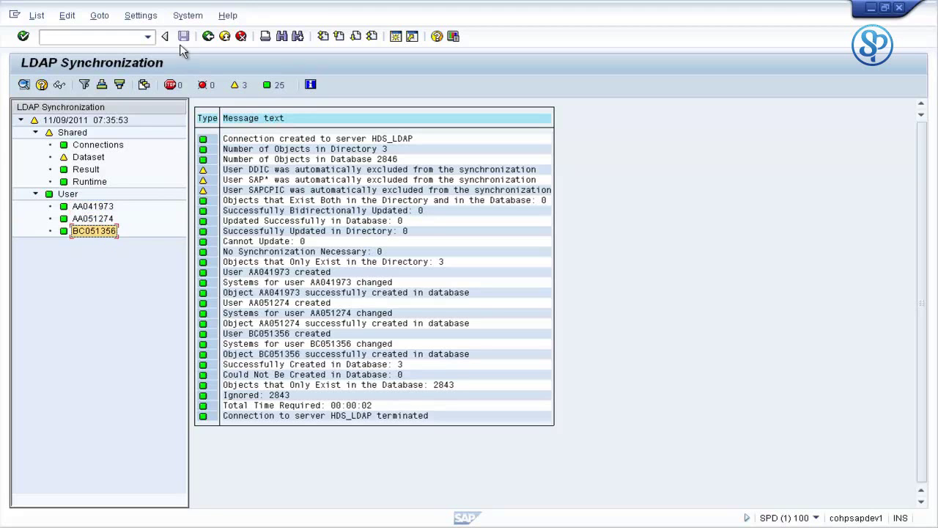
left_click(351, 366)
left_click(403, 365)
left_click(208, 35)
Run SU01, display the prefilled synced user, and check its Logon data validity start date.
left_click(209, 36)
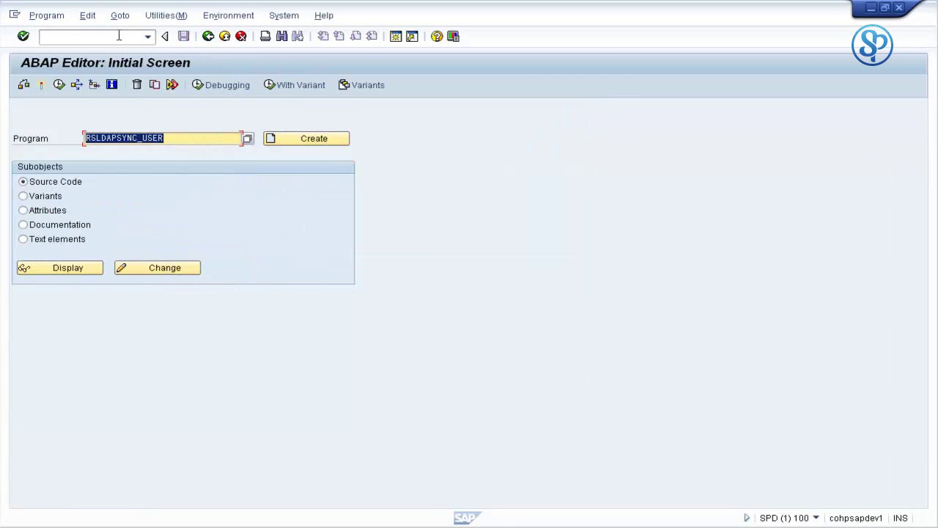
left_click(209, 36)
type("su01")
key("Return")
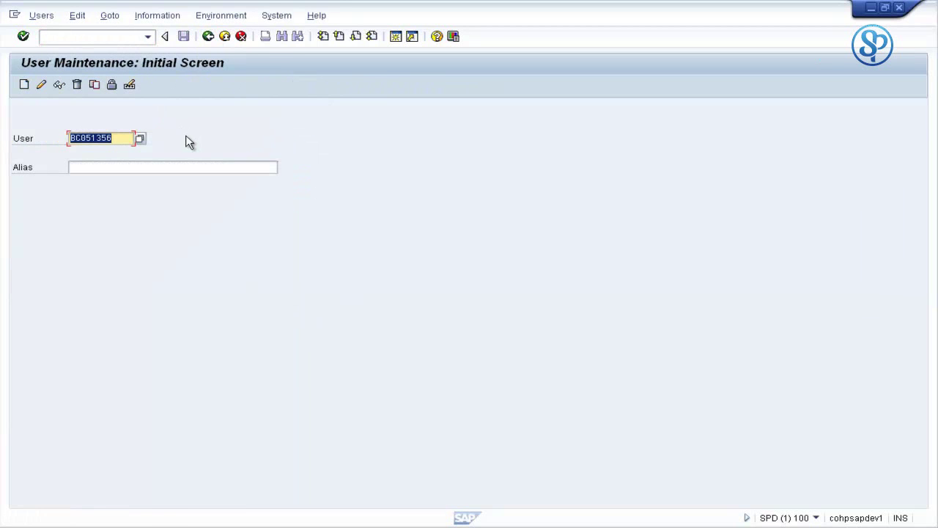
left_click(58, 85)
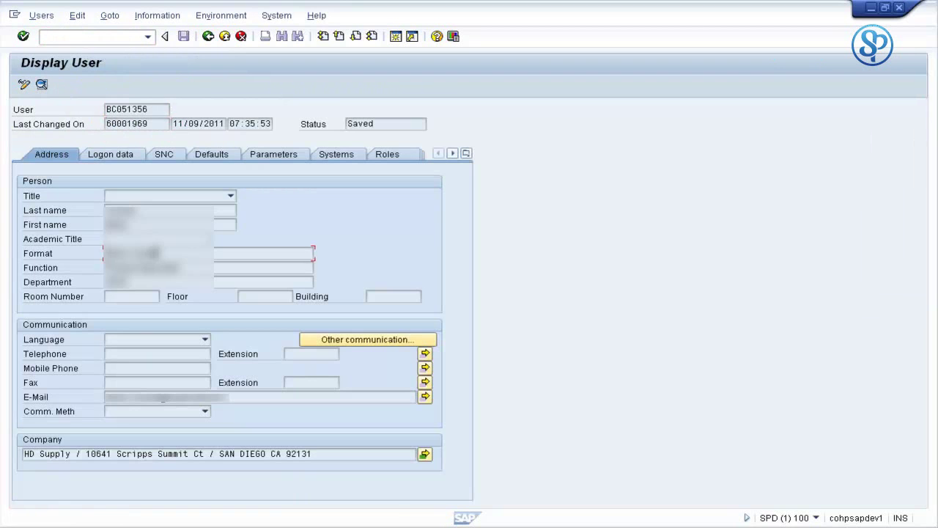
left_click(121, 155)
mouse_move(122, 310)
left_mouse_down()
mouse_move(183, 324)
mouse_move(116, 325)
left_mouse_up()
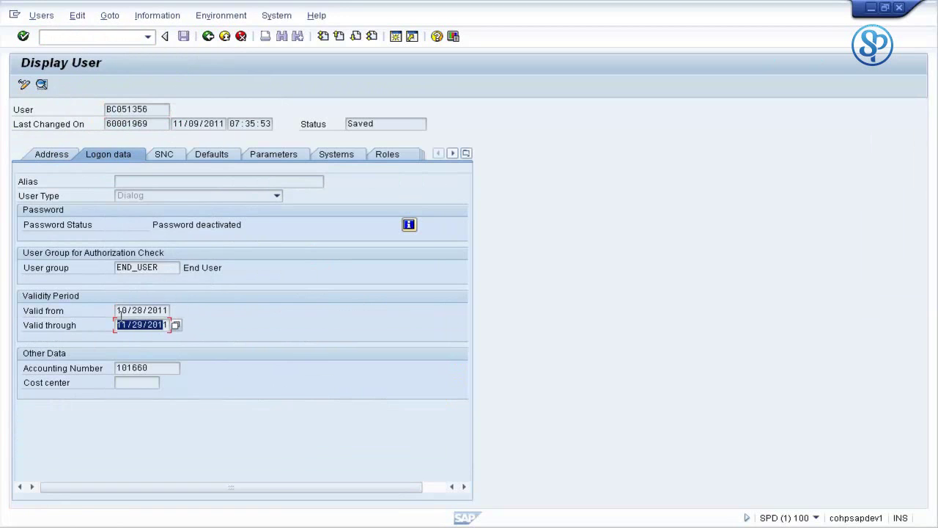
left_click(208, 37)
Display the other two synced users picked from history, then return to SAP Easy Access.
key("Delete")
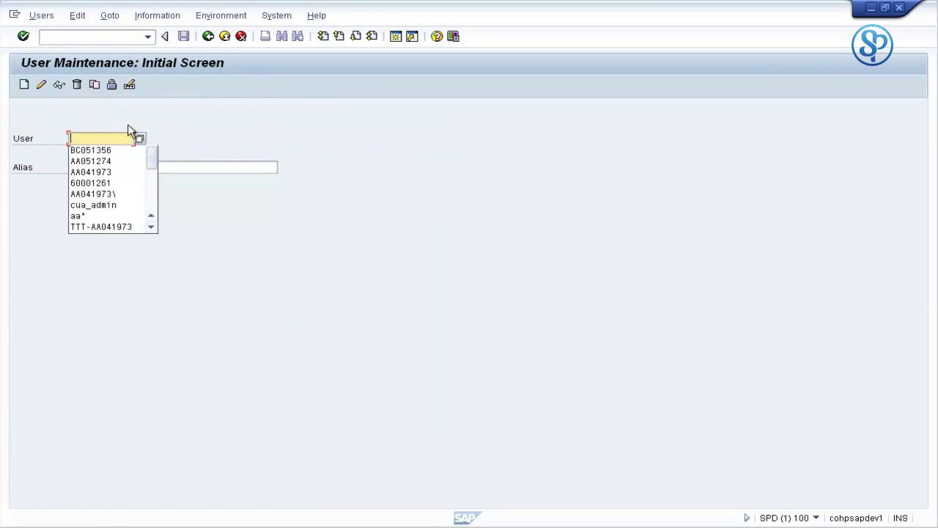
left_click(114, 160)
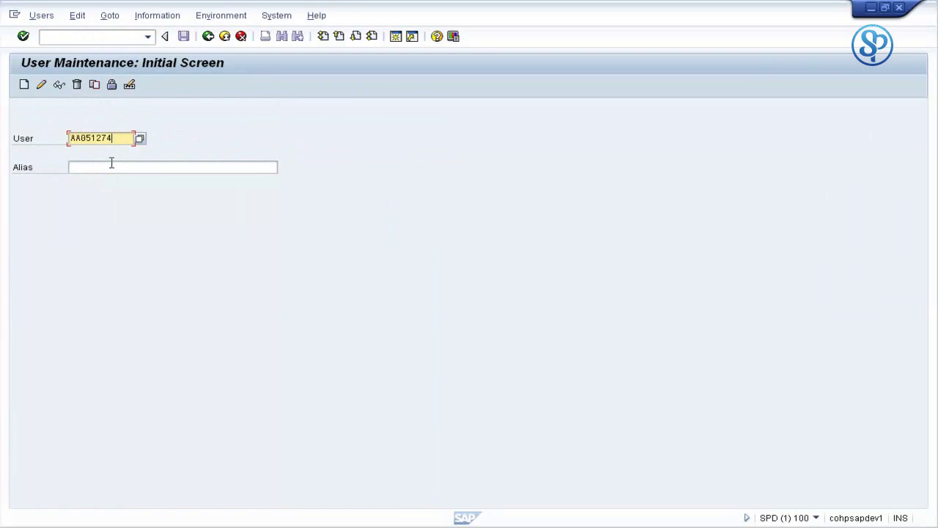
left_click(62, 85)
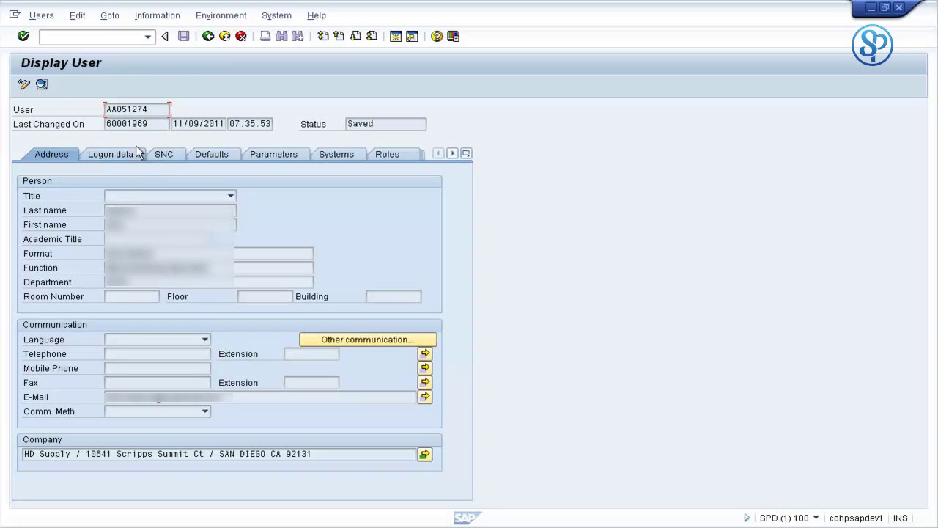
left_click(209, 37)
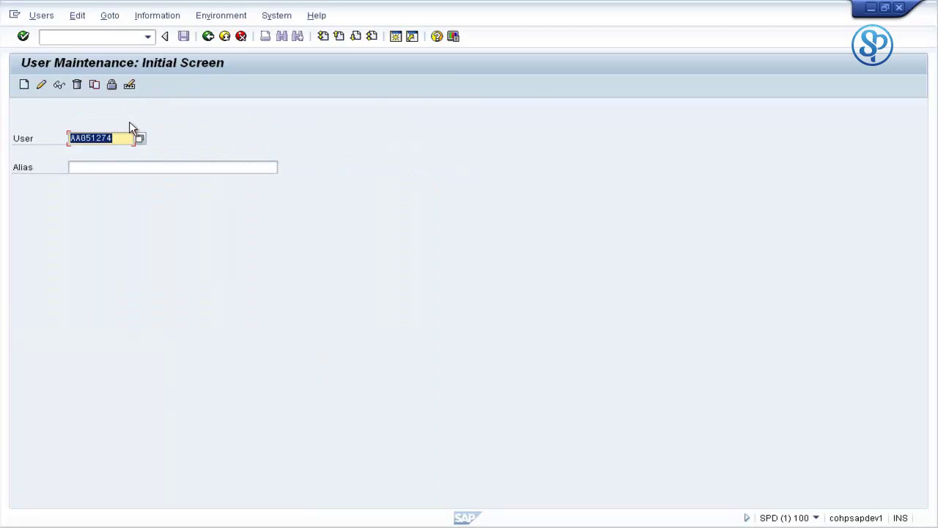
key("Delete")
left_click(92, 172)
left_click(59, 87)
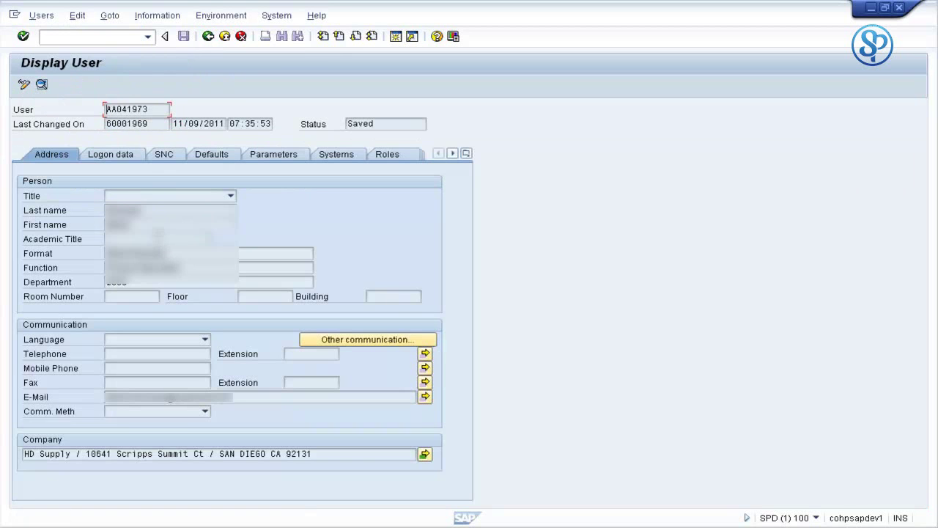
left_click(208, 38)
left_click(208, 37)
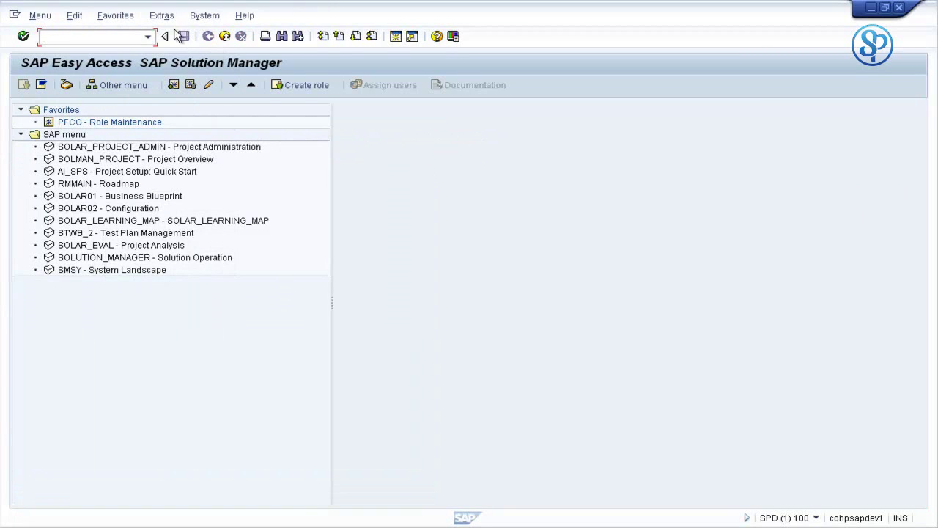
Run LDAPMAP from transaction history and open the Mapping entries for HDS_LDAP.
left_click(150, 36)
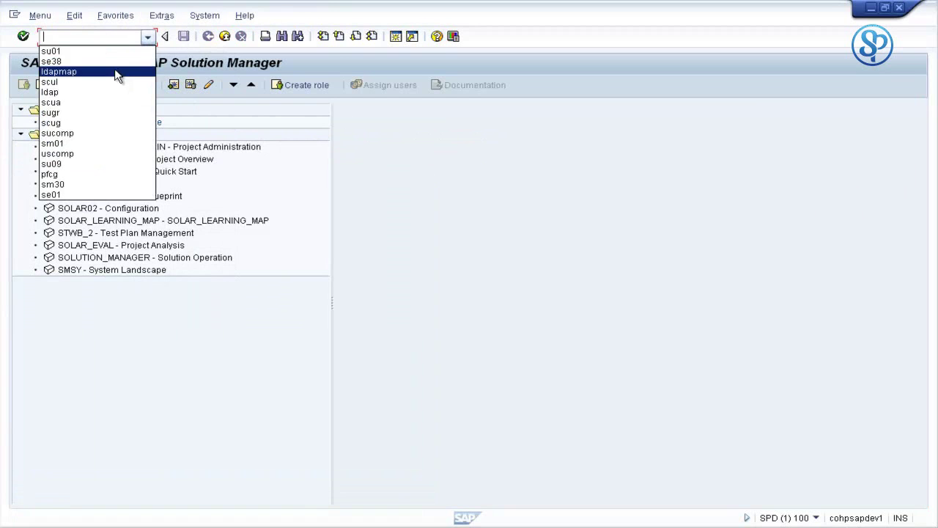
left_click(113, 73)
key("Return")
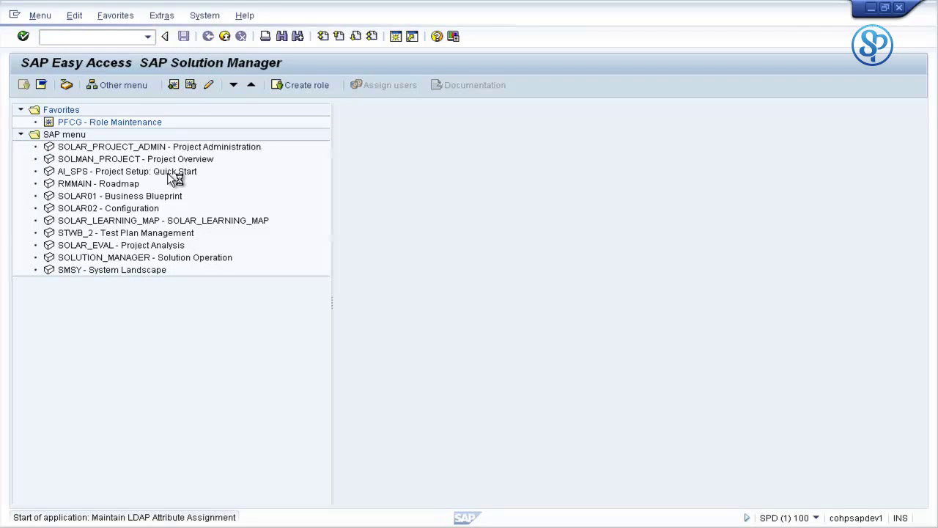
double_click(87, 134)
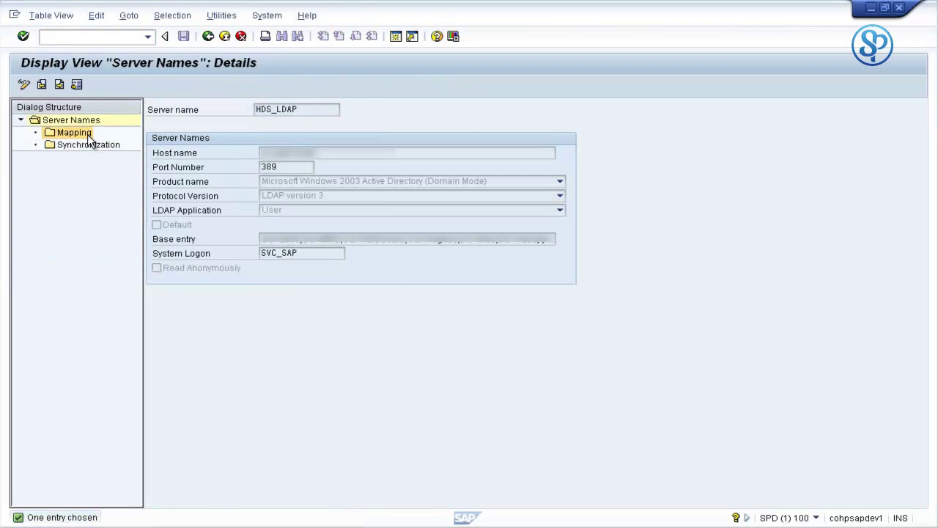
Highlight the sapUsername value in row 2's Attrib. column.
left_click(404, 280)
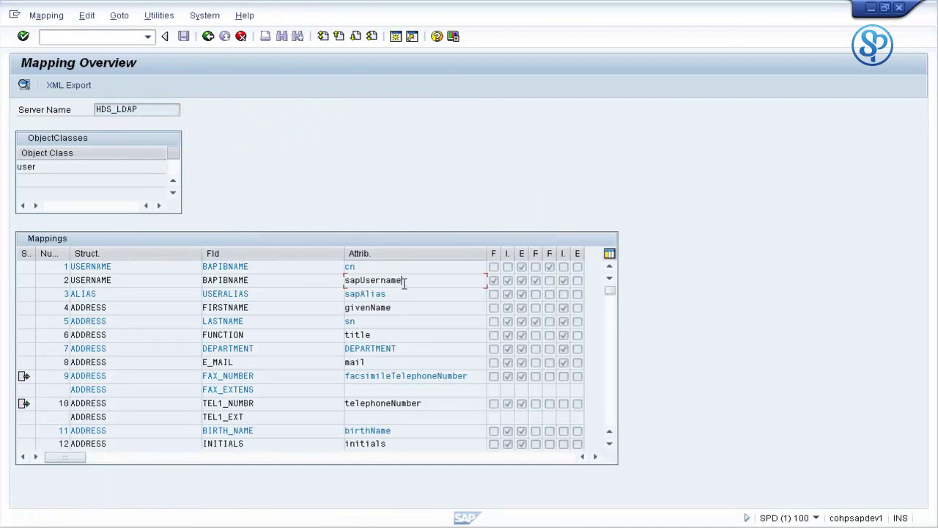
left_click_drag(404, 280, 282, 268)
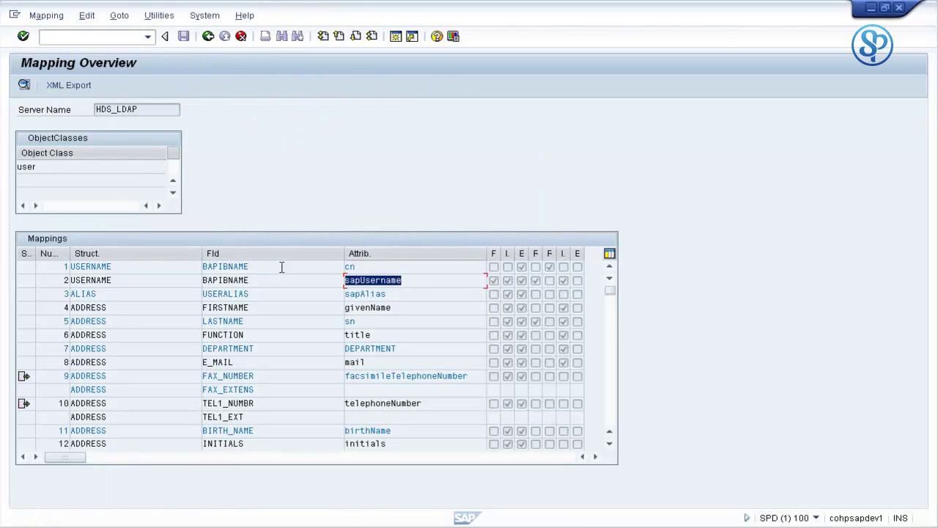
left_click_drag(406, 279, 329, 274)
left_click_drag(403, 280, 304, 270)
left_click(436, 280)
left_click_drag(402, 280, 310, 281)
left_click_drag(414, 282, 326, 282)
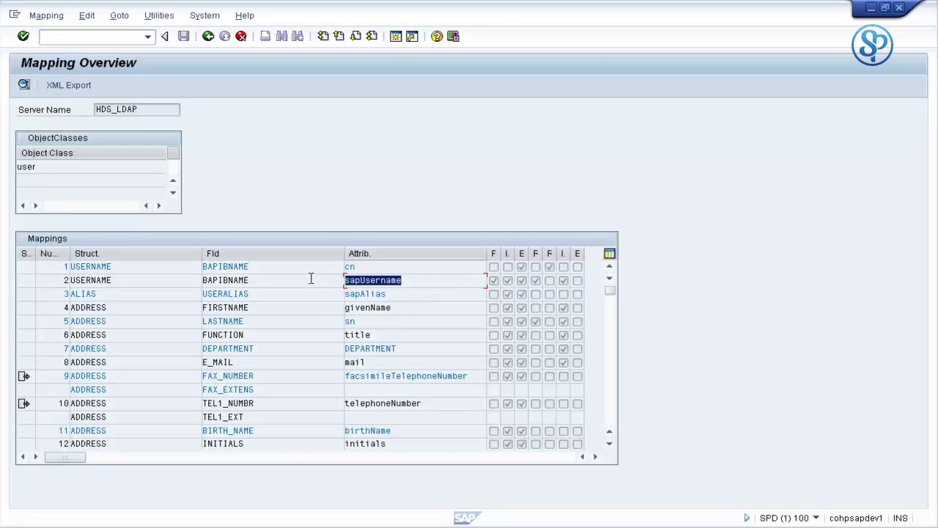